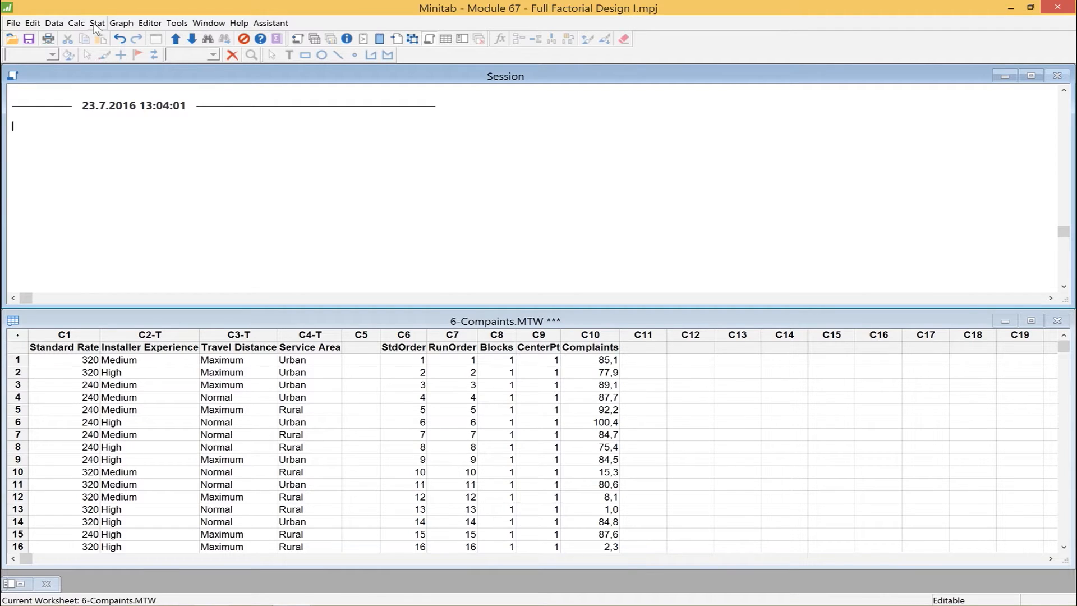
Start a 2-level factorial design with four factors and examine the table of available designs and their resolutions.
{"action": "left_click", "coordinate": [97, 23]}
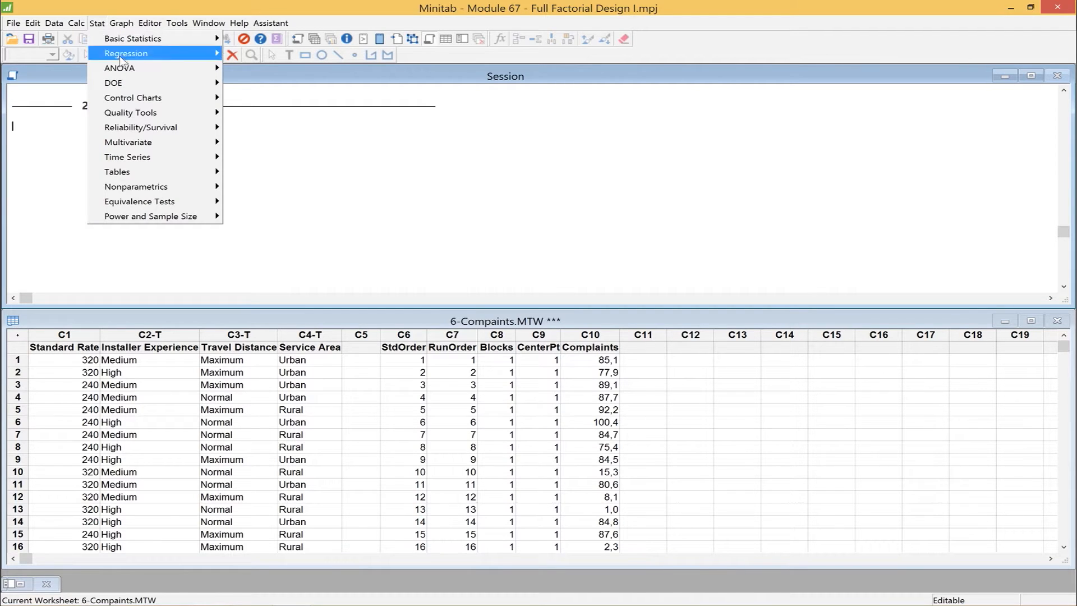
{"action": "mouse_move", "coordinate": [129, 86]}
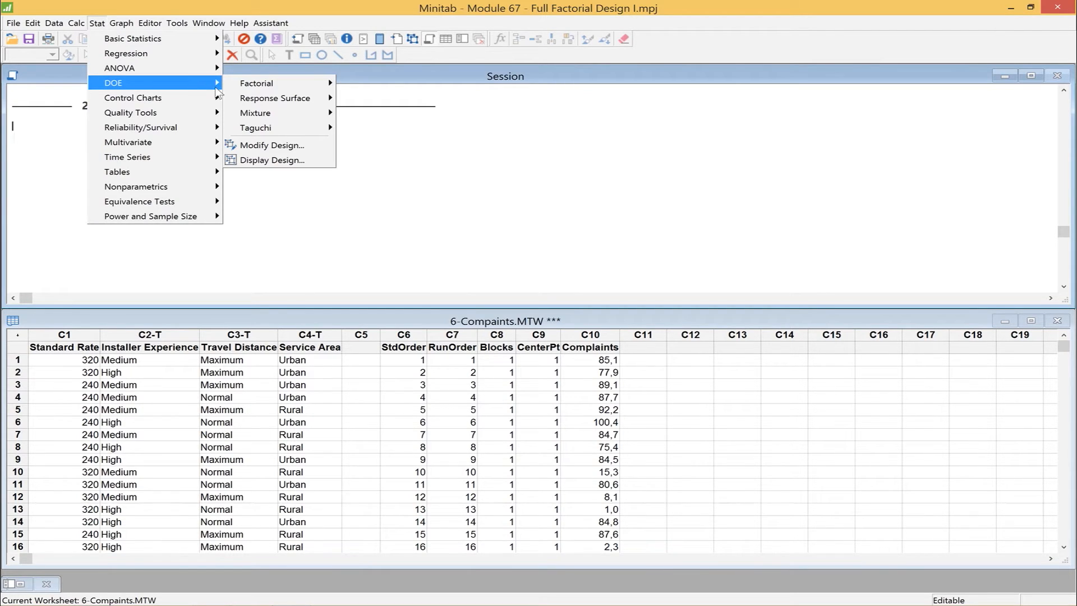
{"action": "mouse_move", "coordinate": [242, 83]}
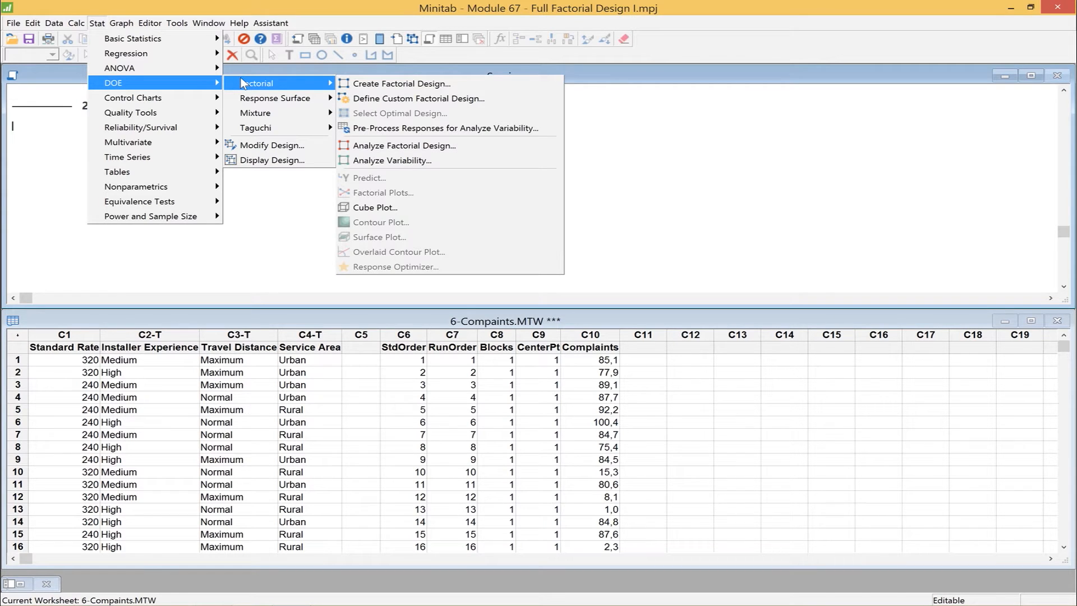
{"action": "left_click", "coordinate": [357, 84]}
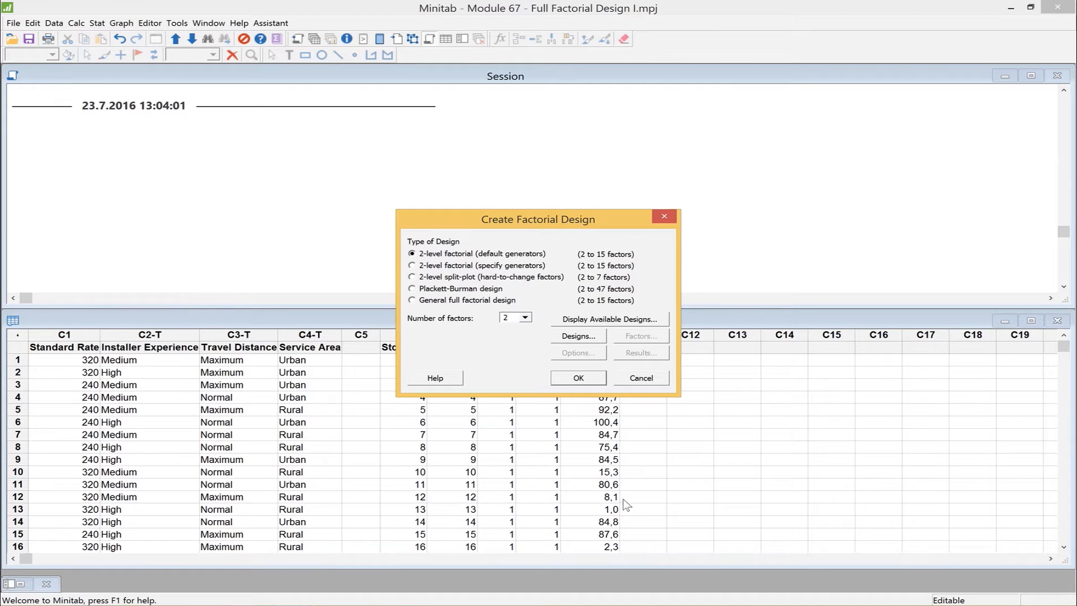
{"action": "left_click_drag", "start_coordinate": [597, 216], "coordinate": [568, 108]}
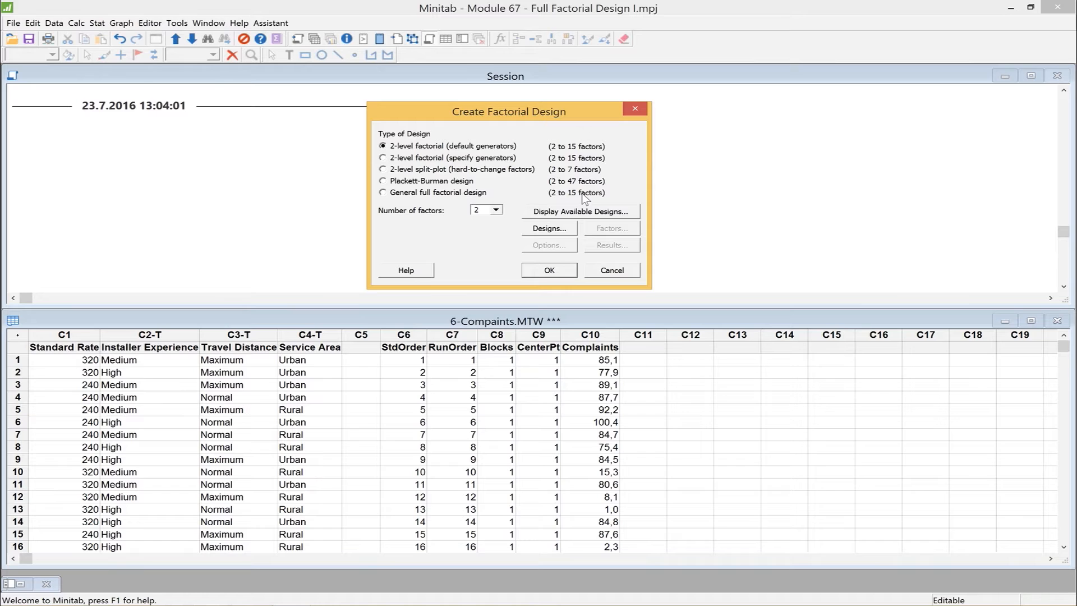
{"action": "left_click", "coordinate": [497, 212]}
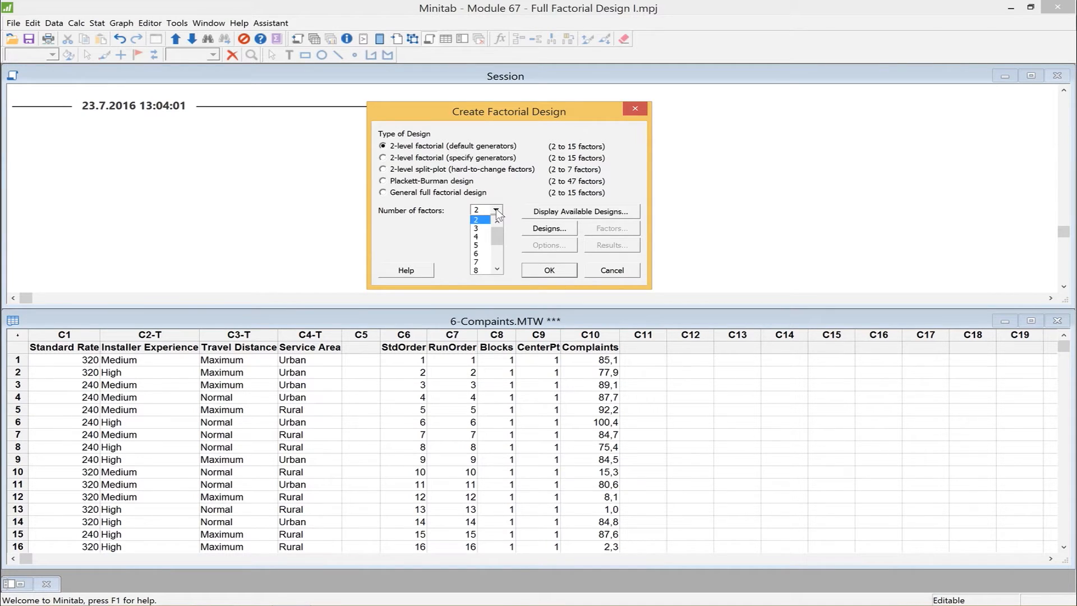
{"action": "left_click", "coordinate": [481, 238]}
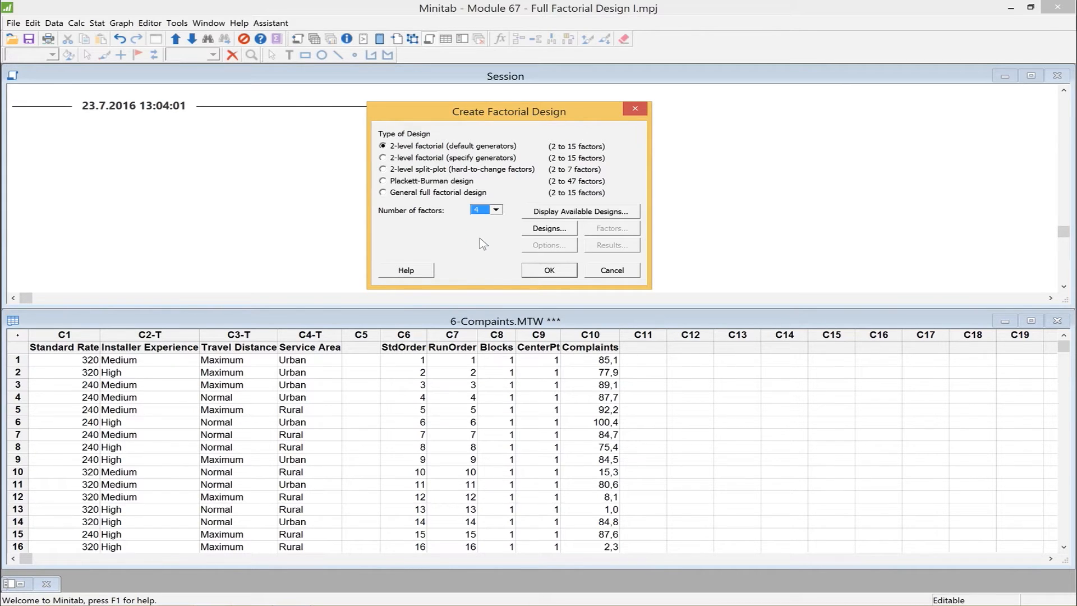
{"action": "left_click", "coordinate": [570, 213]}
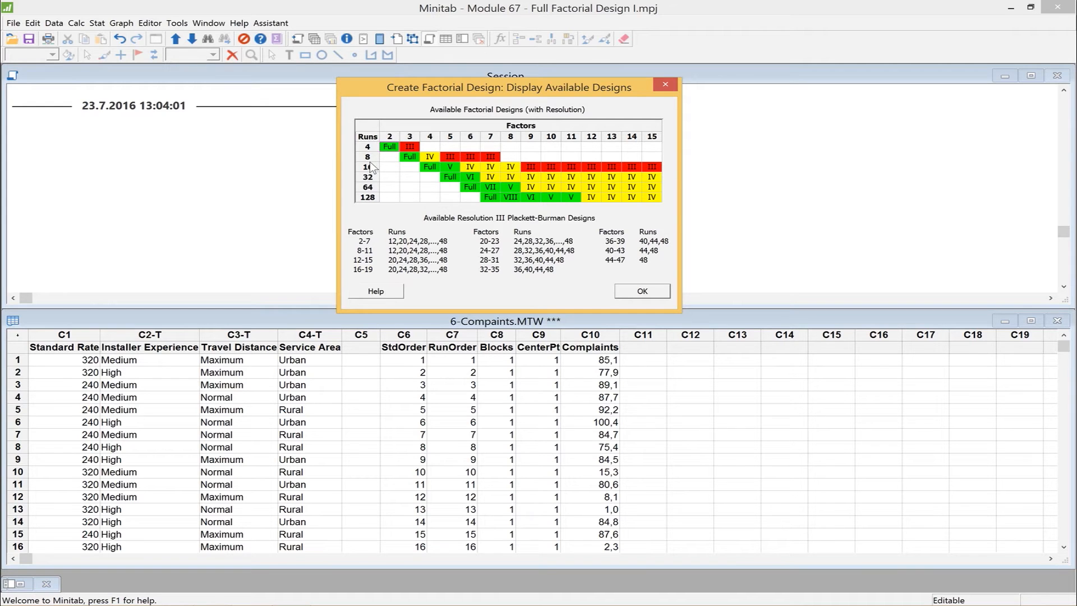
{"action": "left_click", "coordinate": [643, 291]}
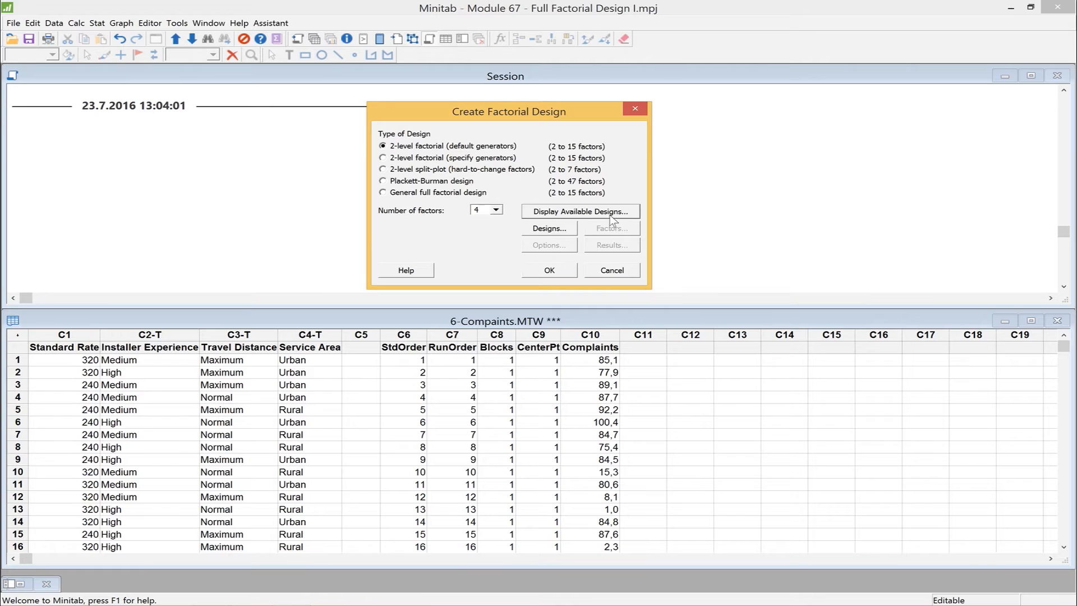
Try the full factorial option for the four-factor design, view the corner-point replicate choices, and cancel the design creation.
{"action": "left_click", "coordinate": [542, 230]}
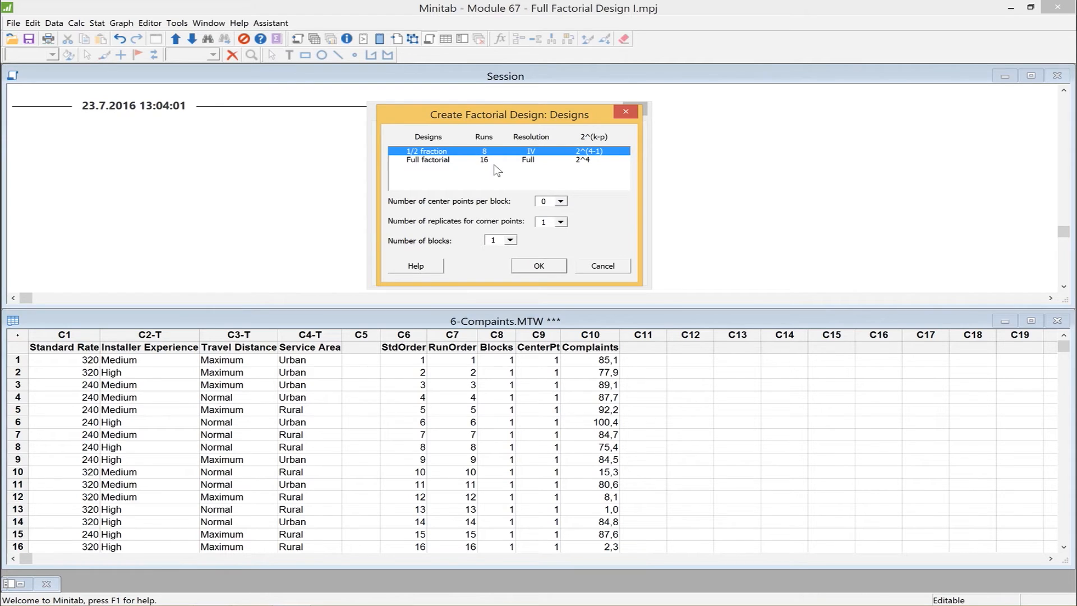
{"action": "left_click", "coordinate": [430, 159]}
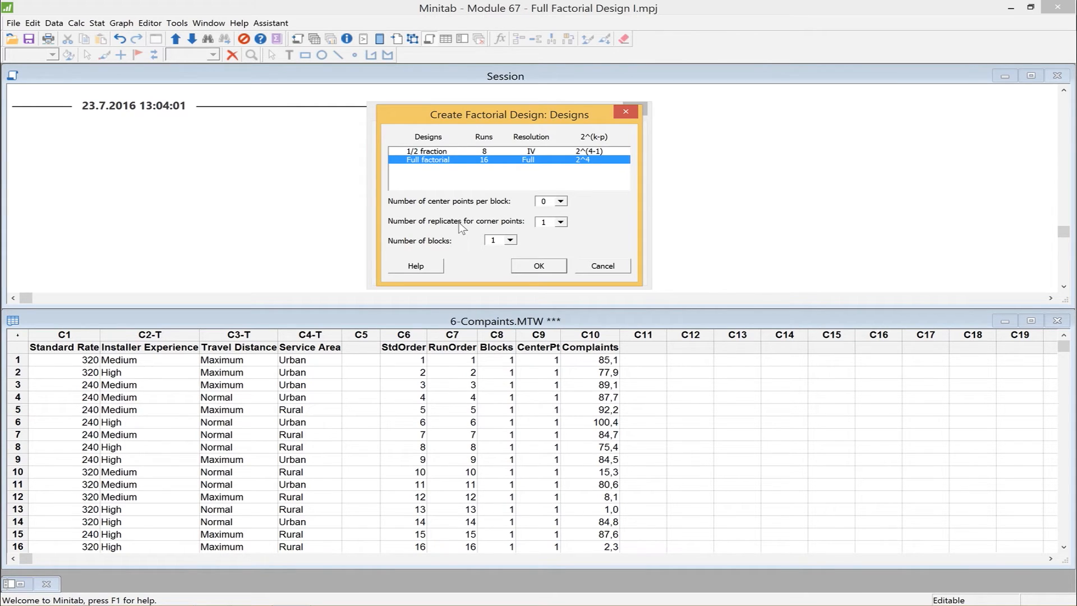
{"action": "left_click", "coordinate": [562, 224]}
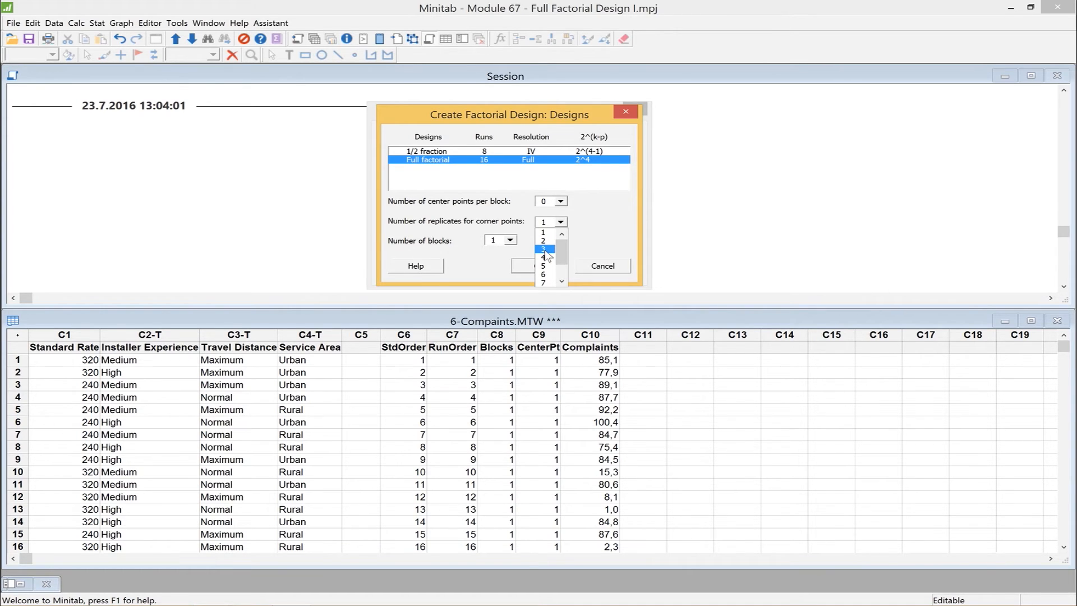
{"action": "left_click", "coordinate": [591, 248]}
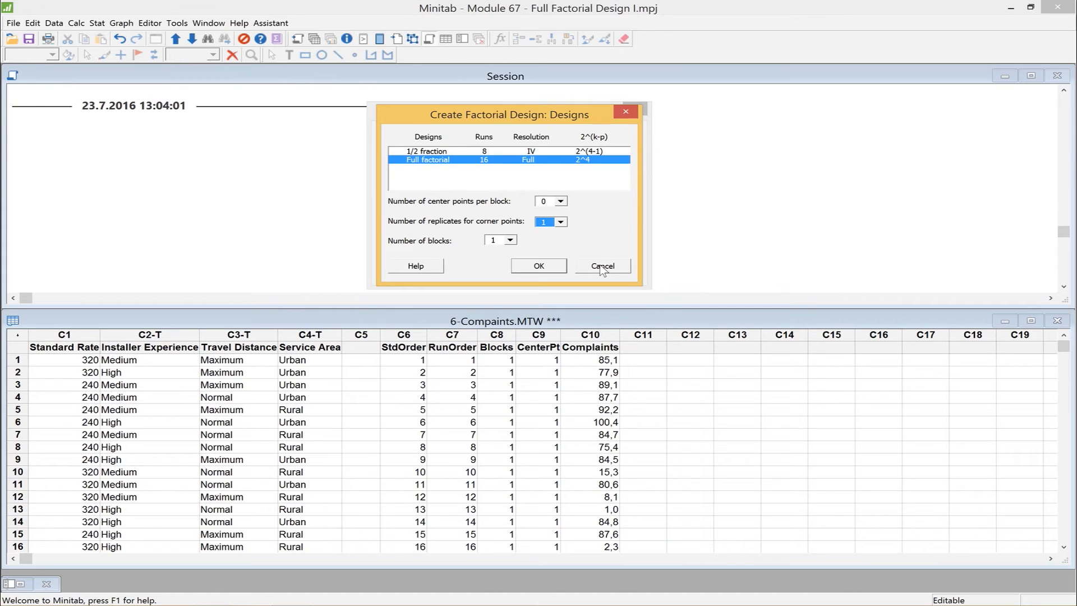
{"action": "left_click_drag", "start_coordinate": [544, 119], "coordinate": [690, 106]}
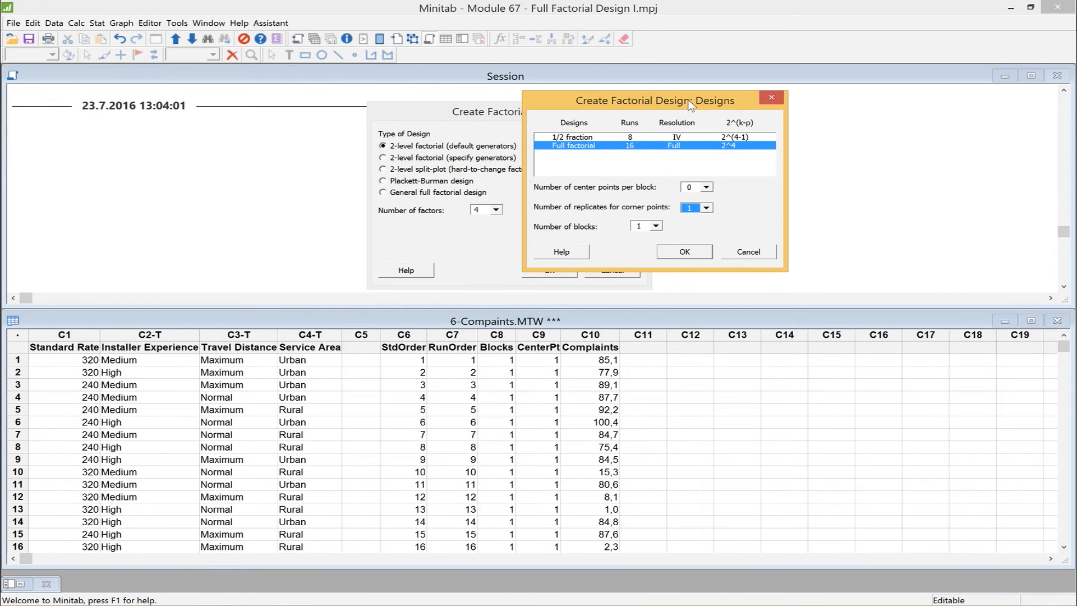
{"action": "left_click", "coordinate": [746, 254]}
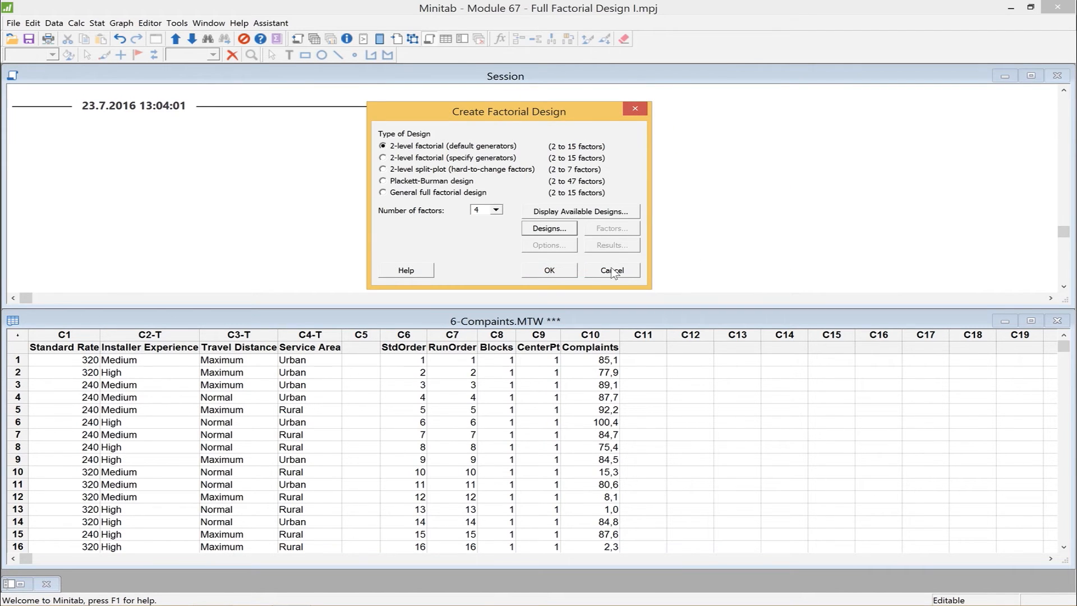
{"action": "left_click", "coordinate": [612, 271]}
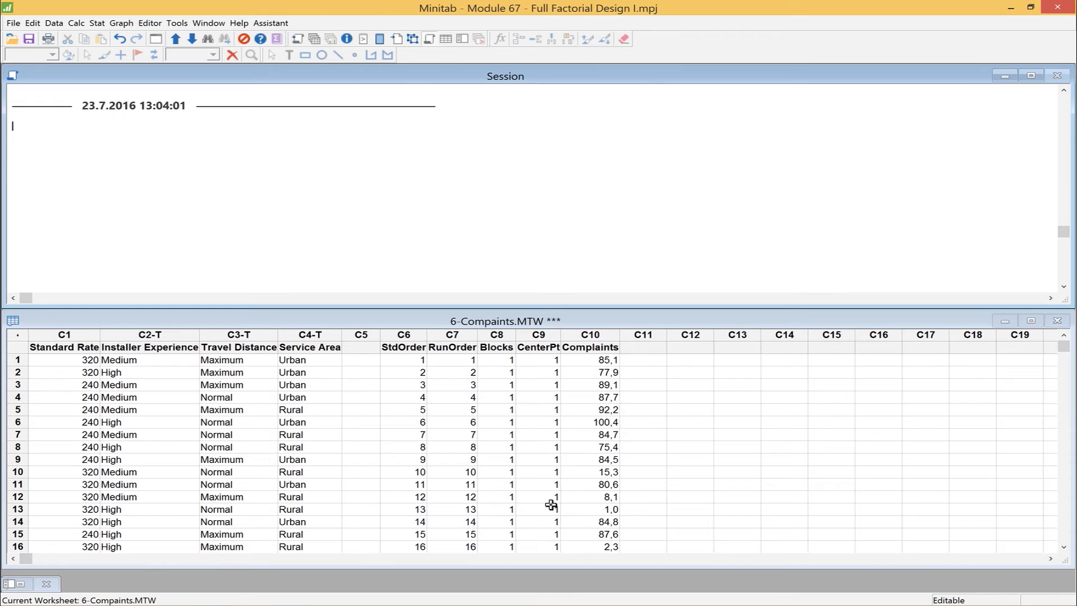
Enlarge the worksheet area to examine all experiment runs, and shrink it again to give the session window room.
{"action": "left_click", "coordinate": [638, 317]}
{"action": "left_click_drag", "start_coordinate": [638, 300], "coordinate": [641, 208]}
{"action": "left_click_drag", "start_coordinate": [653, 303], "coordinate": [663, 210]}
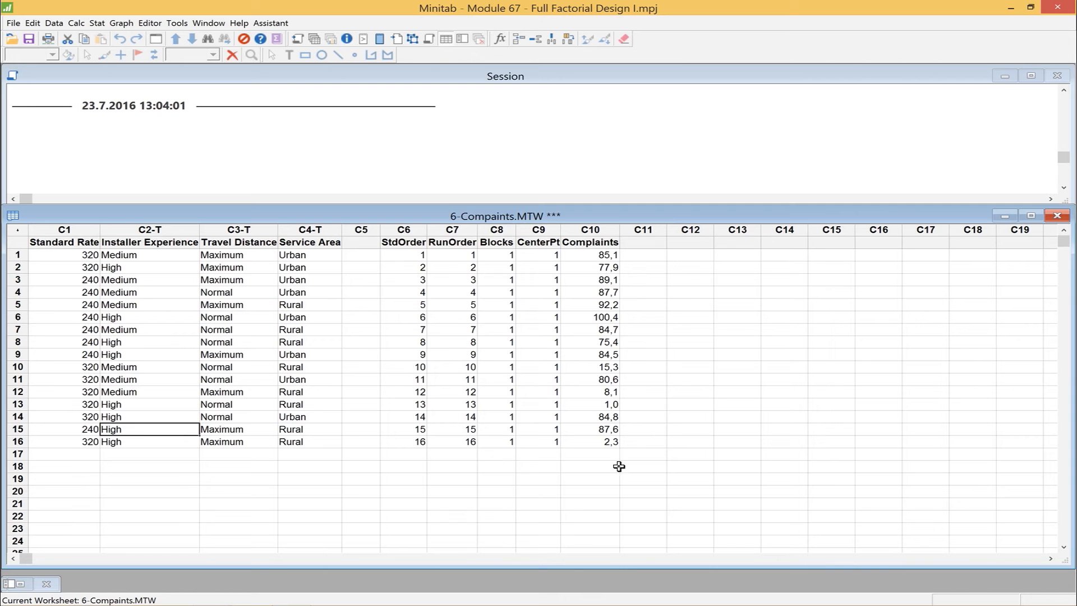
{"action": "left_click_drag", "start_coordinate": [609, 196], "coordinate": [626, 271]}
{"action": "left_click_drag", "start_coordinate": [588, 199], "coordinate": [602, 290]}
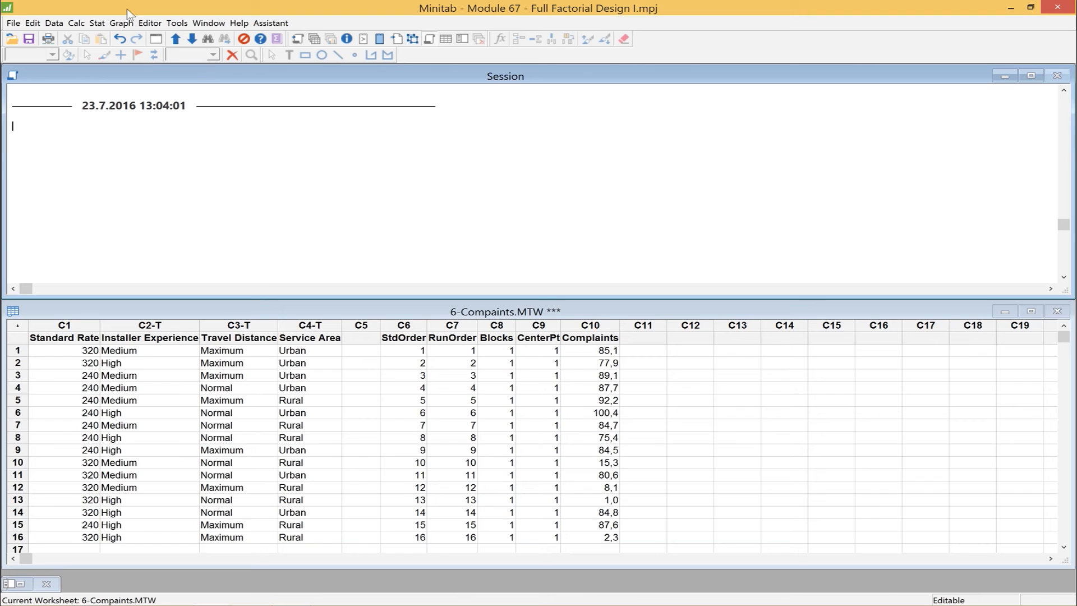
Start a custom 2-level factorial design with factors Standard Rate, Installer Experience, Travel Distance and Service Area, accepting their low and high values as uncoded data.
{"action": "left_click", "coordinate": [96, 25]}
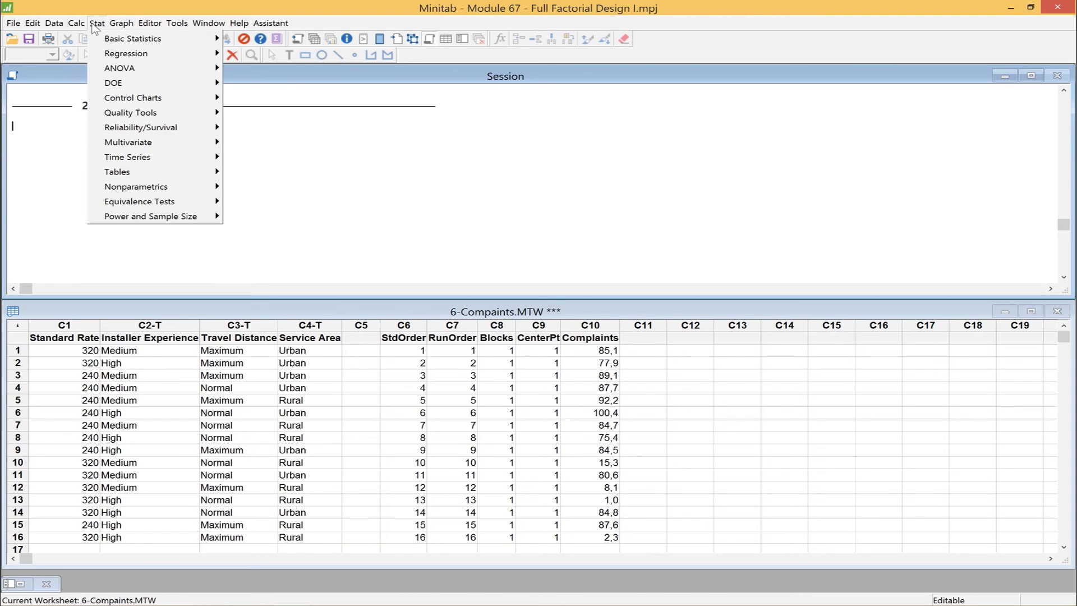
{"action": "mouse_move", "coordinate": [141, 87]}
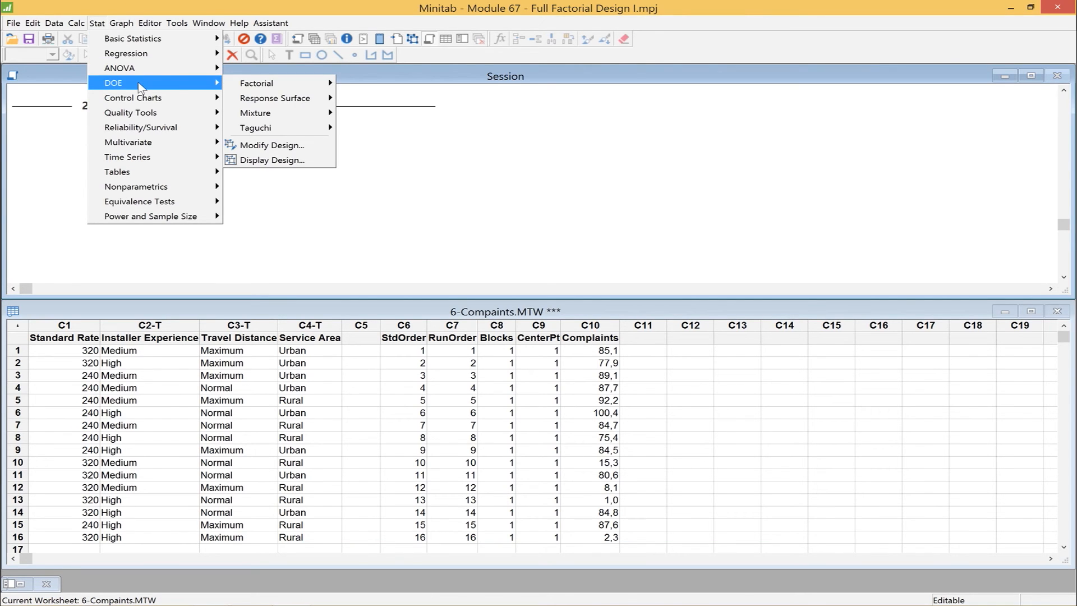
{"action": "mouse_move", "coordinate": [301, 88]}
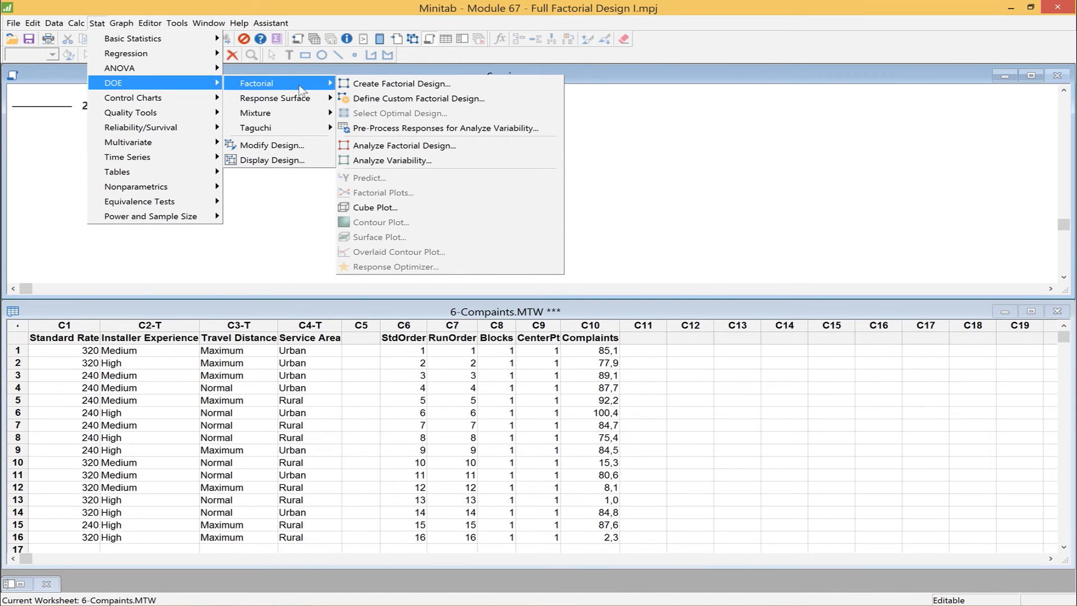
{"action": "left_click", "coordinate": [487, 100]}
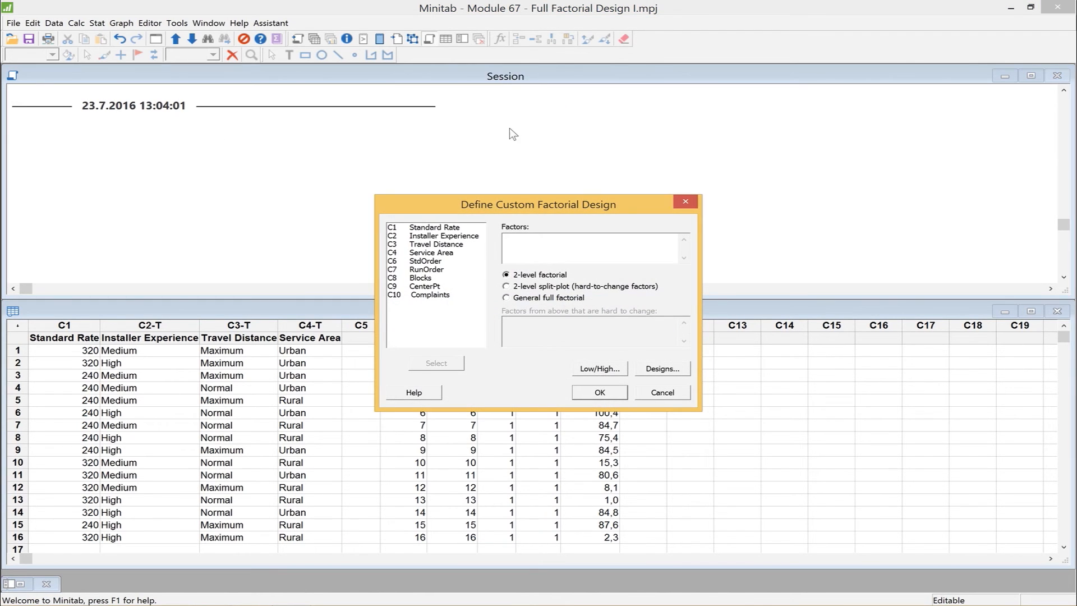
{"action": "double_click", "coordinate": [425, 228]}
{"action": "left_click", "coordinate": [430, 237]}
{"action": "double_click", "coordinate": [430, 237]}
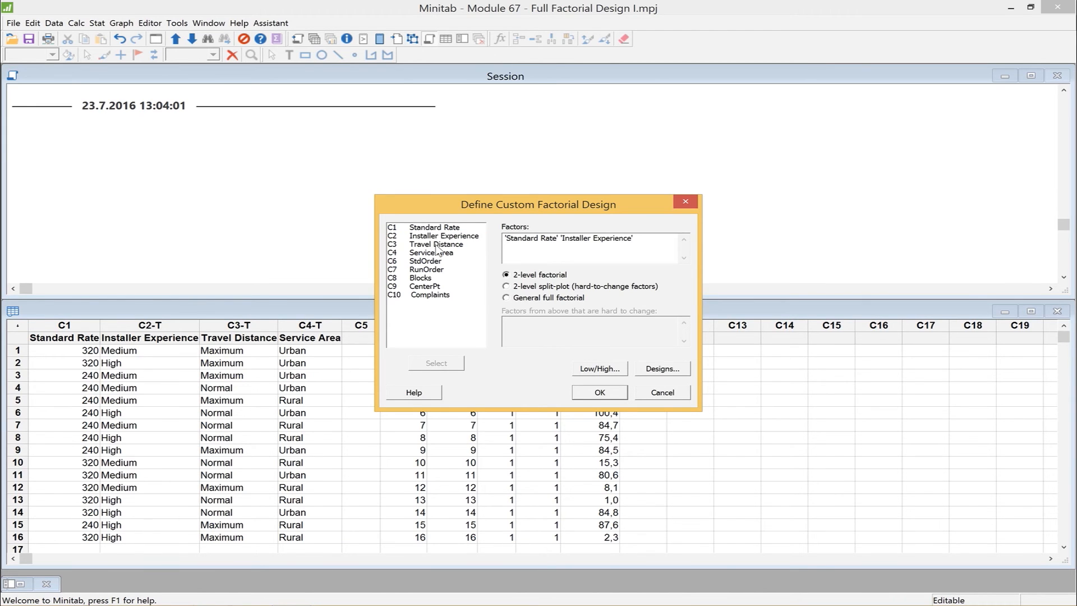
{"action": "double_click", "coordinate": [436, 245]}
{"action": "double_click", "coordinate": [440, 254]}
{"action": "left_click", "coordinate": [601, 367]}
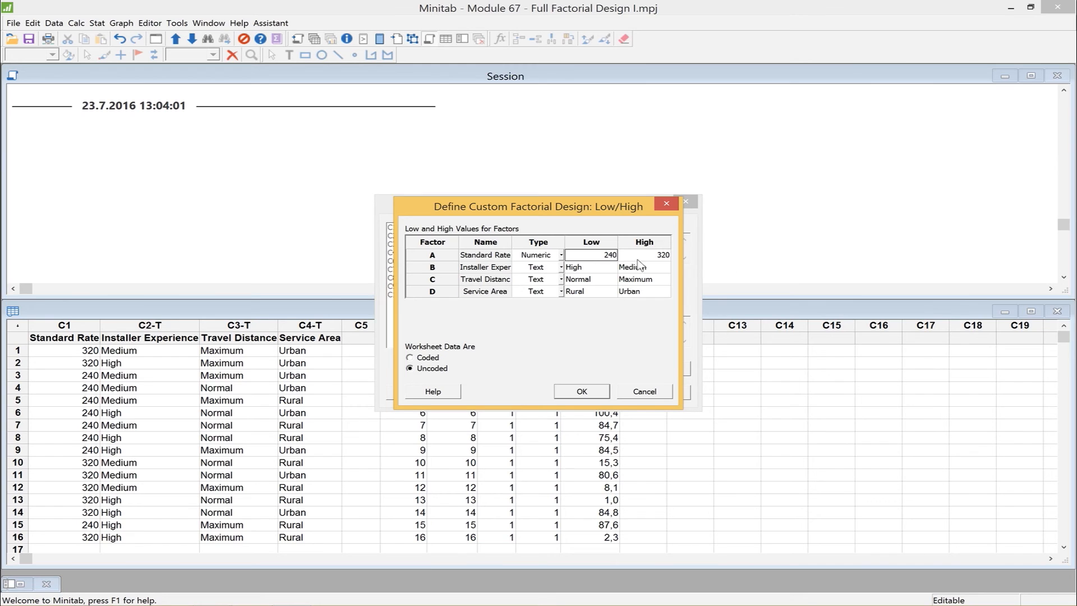
{"action": "left_click", "coordinate": [582, 392]}
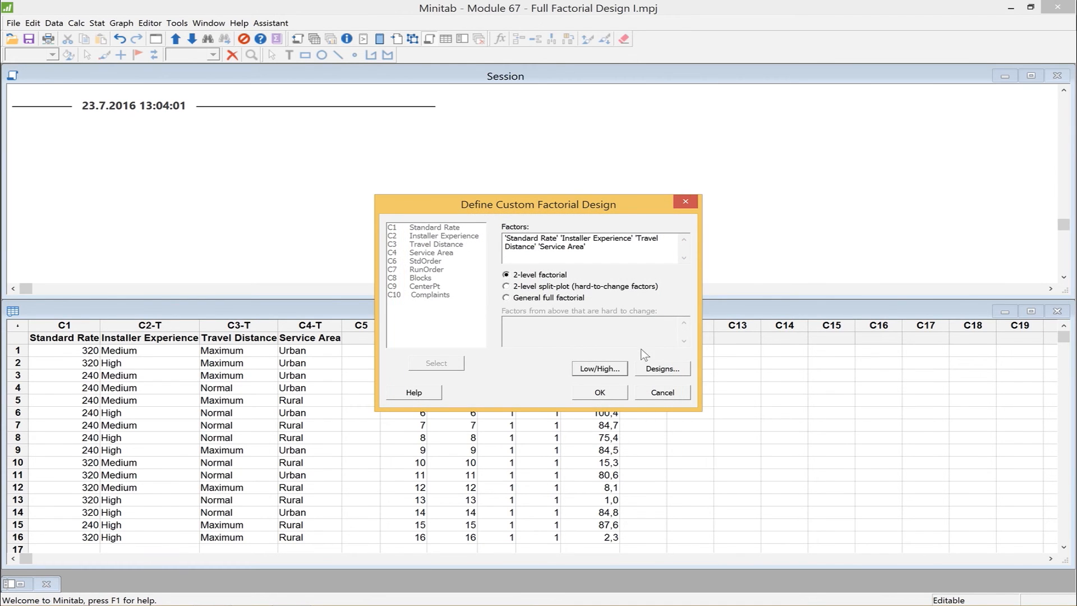
Specify the StdOrder column as the design's standard order and the RunOrder column as its run order.
{"action": "left_click", "coordinate": [658, 370]}
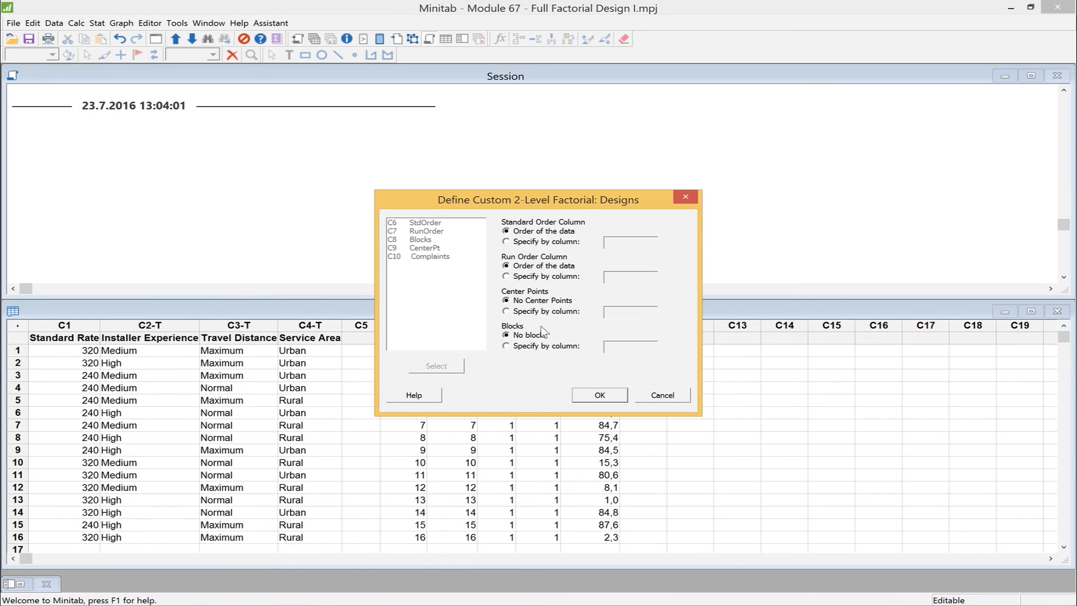
{"action": "left_click", "coordinate": [506, 242]}
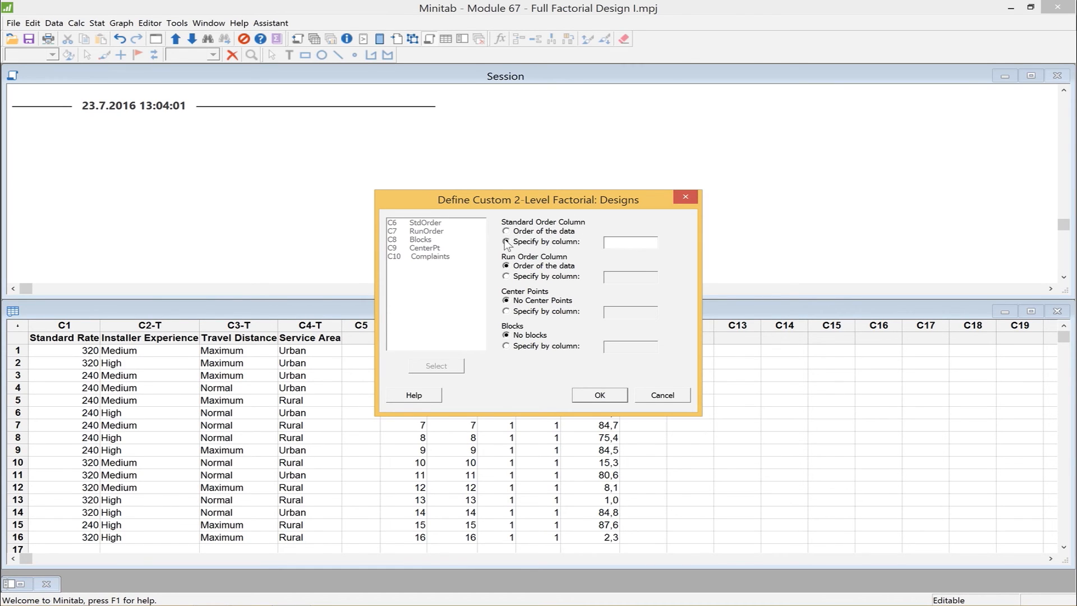
{"action": "left_click", "coordinate": [631, 240]}
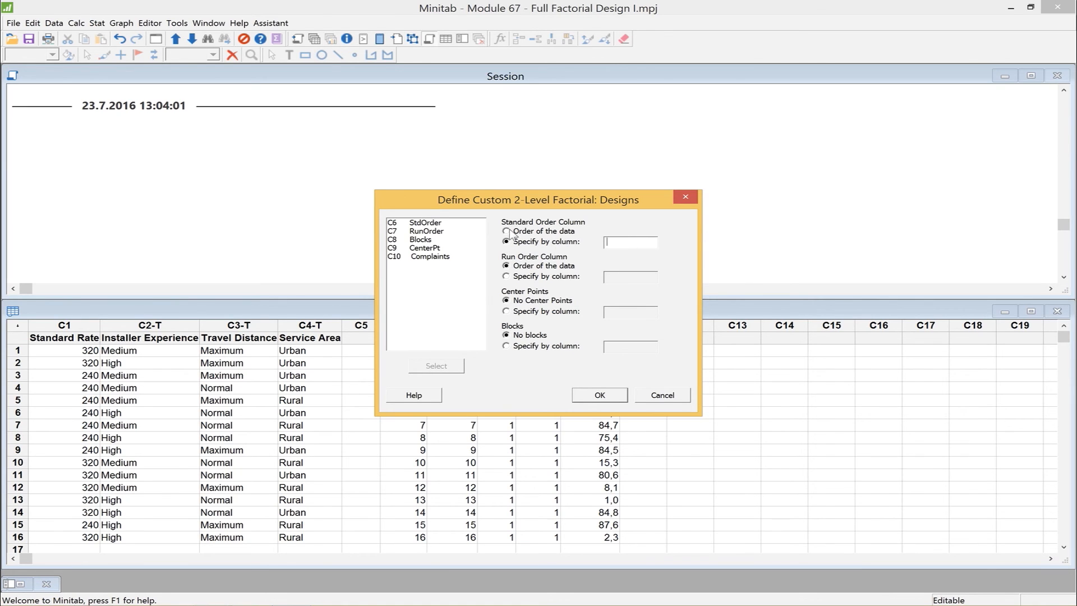
{"action": "double_click", "coordinate": [424, 224]}
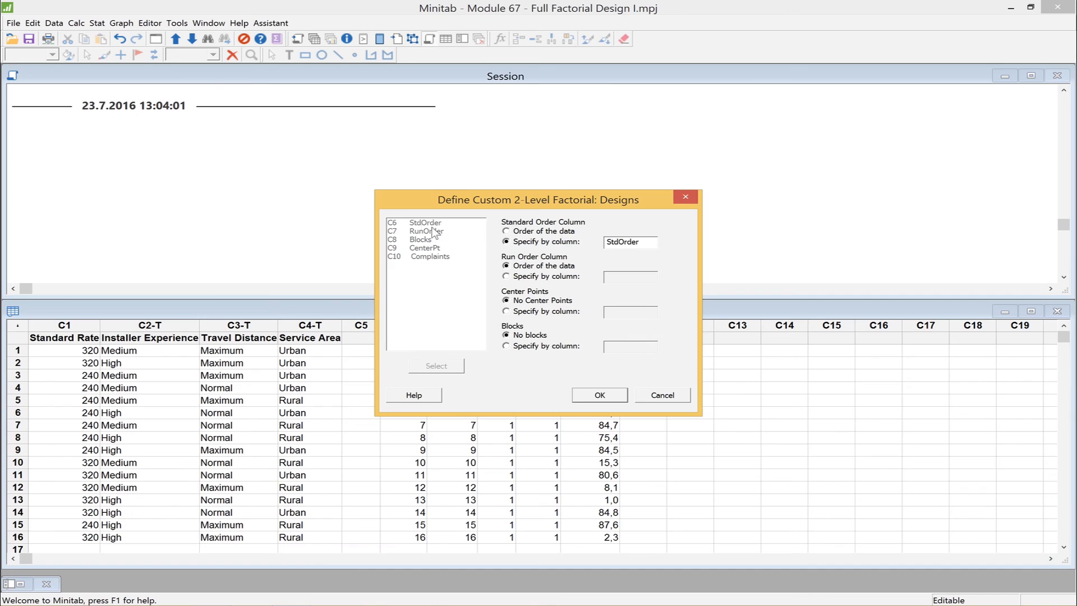
{"action": "left_click", "coordinate": [556, 277]}
{"action": "left_click", "coordinate": [626, 279]}
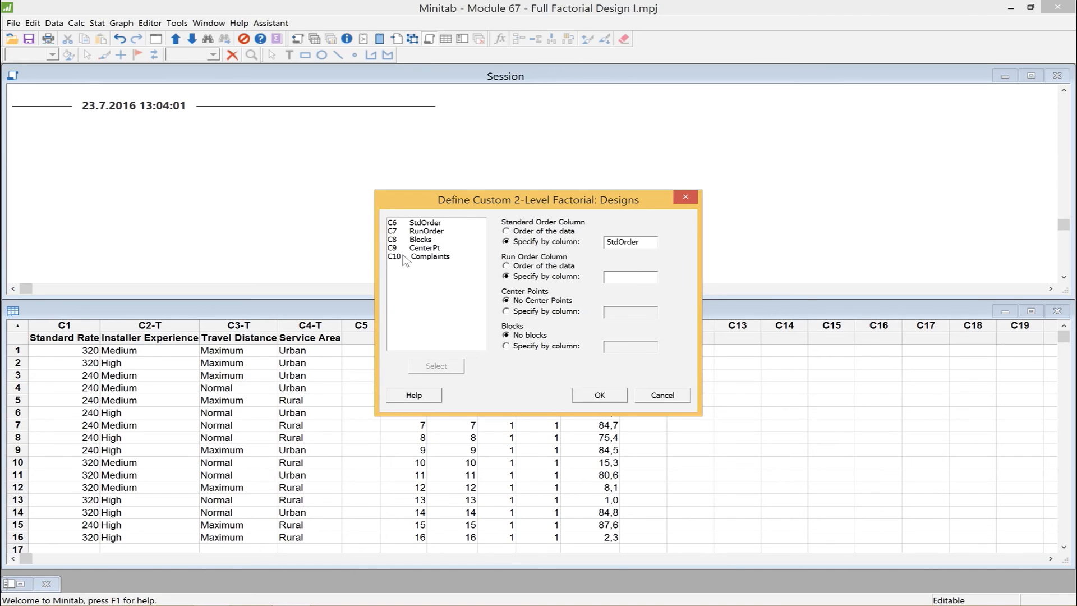
{"action": "double_click", "coordinate": [432, 231]}
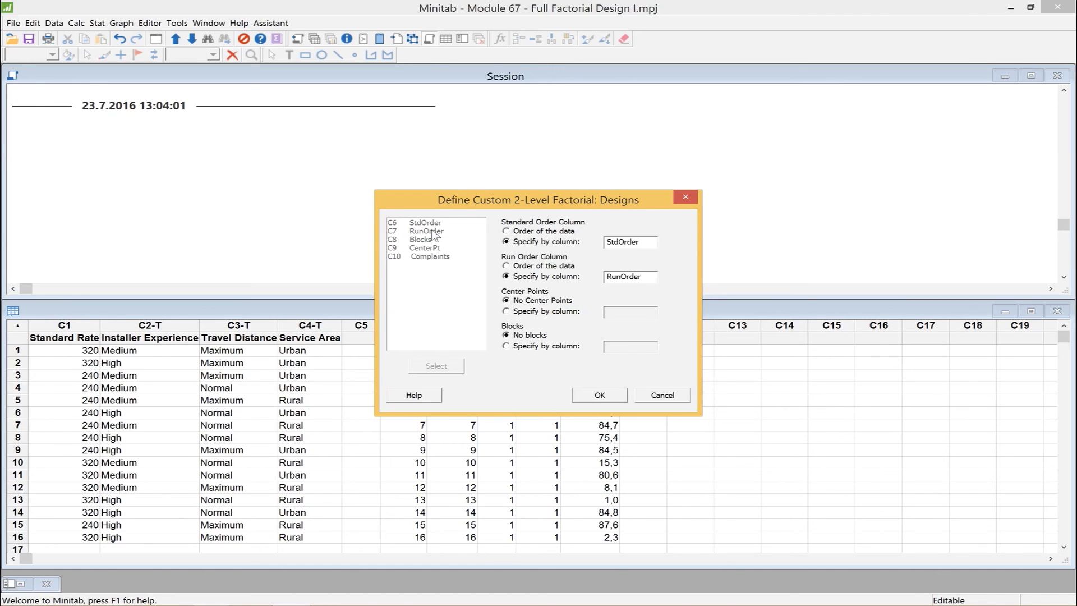
Specify the CenterPt column for center points and the Blocks column for blocks, and finish defining the custom design.
{"action": "left_click", "coordinate": [542, 311]}
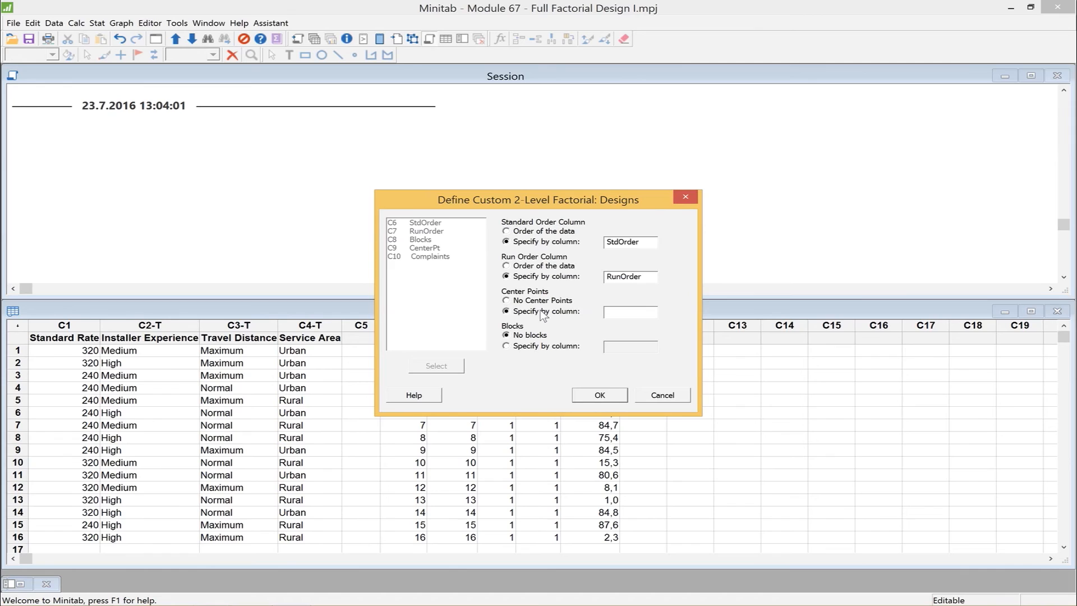
{"action": "left_click", "coordinate": [618, 312]}
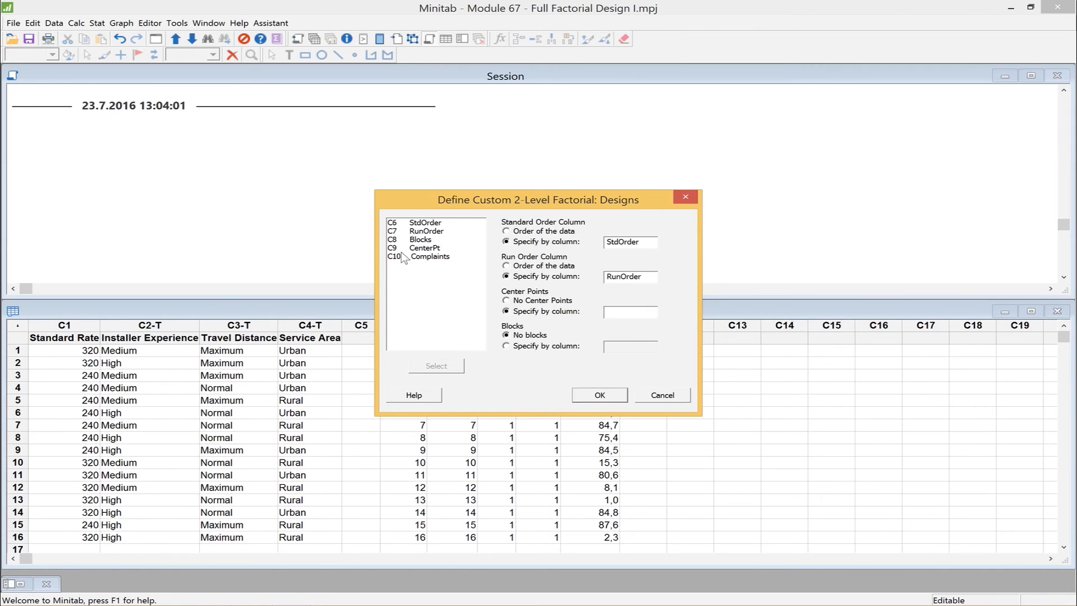
{"action": "left_click", "coordinate": [424, 250]}
{"action": "double_click", "coordinate": [424, 250]}
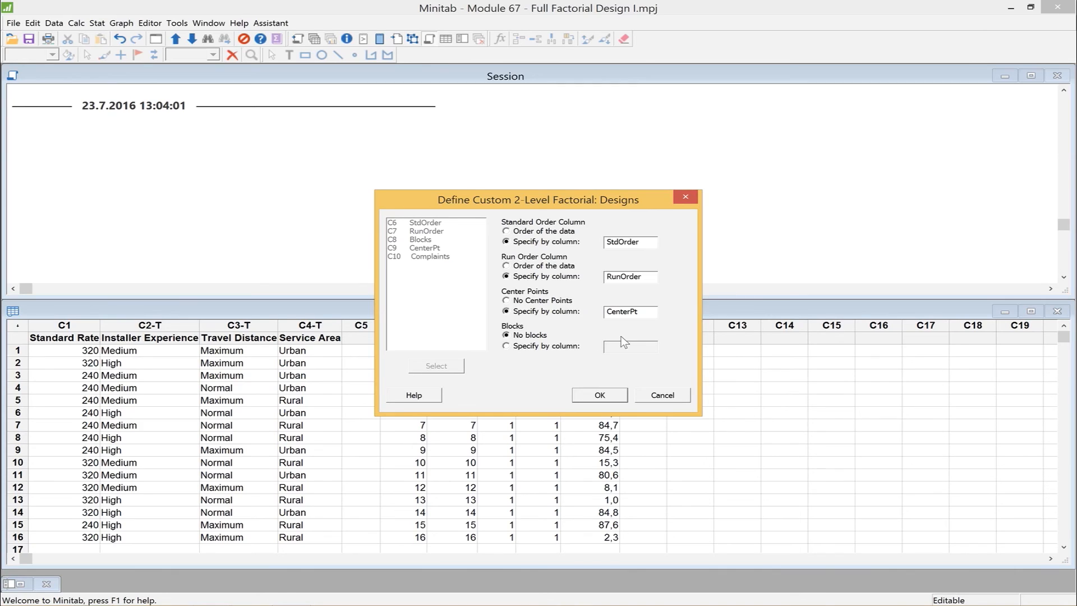
{"action": "left_click", "coordinate": [548, 346]}
{"action": "left_click", "coordinate": [611, 346]}
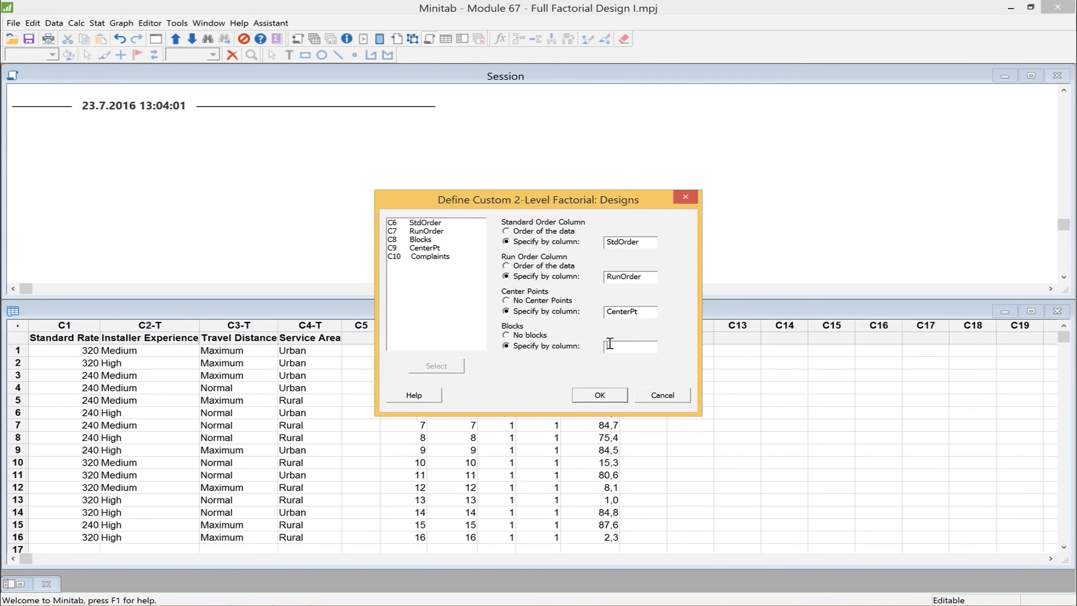
{"action": "double_click", "coordinate": [419, 239]}
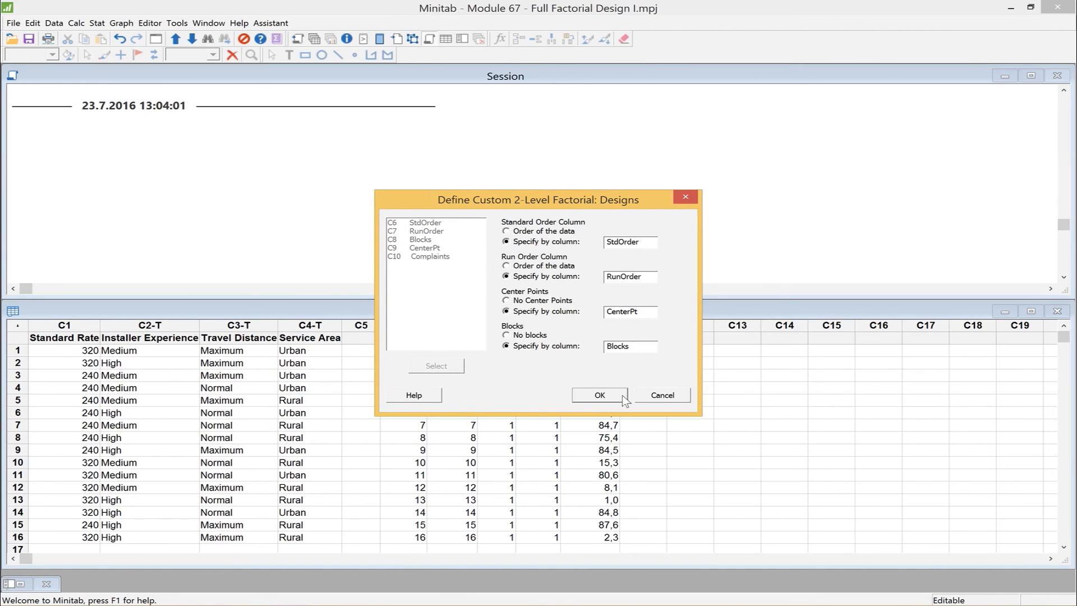
{"action": "left_click", "coordinate": [600, 396]}
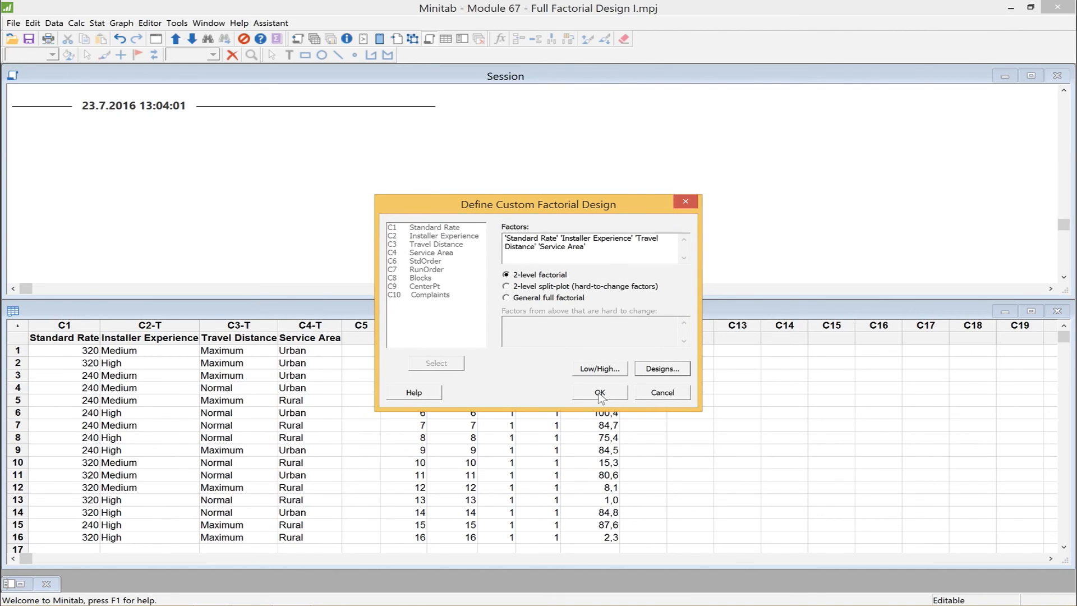
{"action": "left_click", "coordinate": [600, 393]}
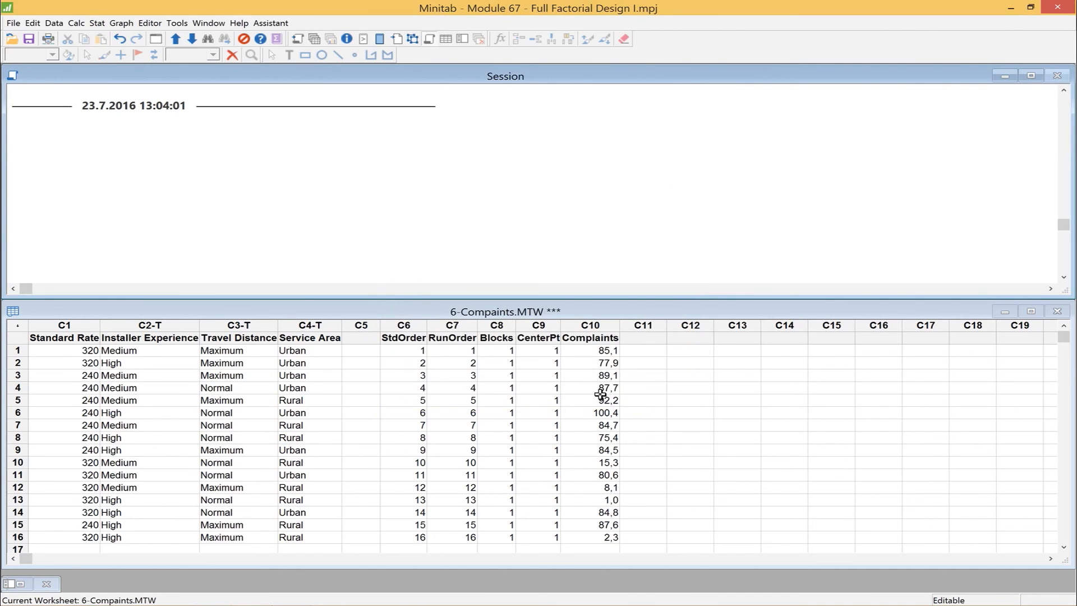